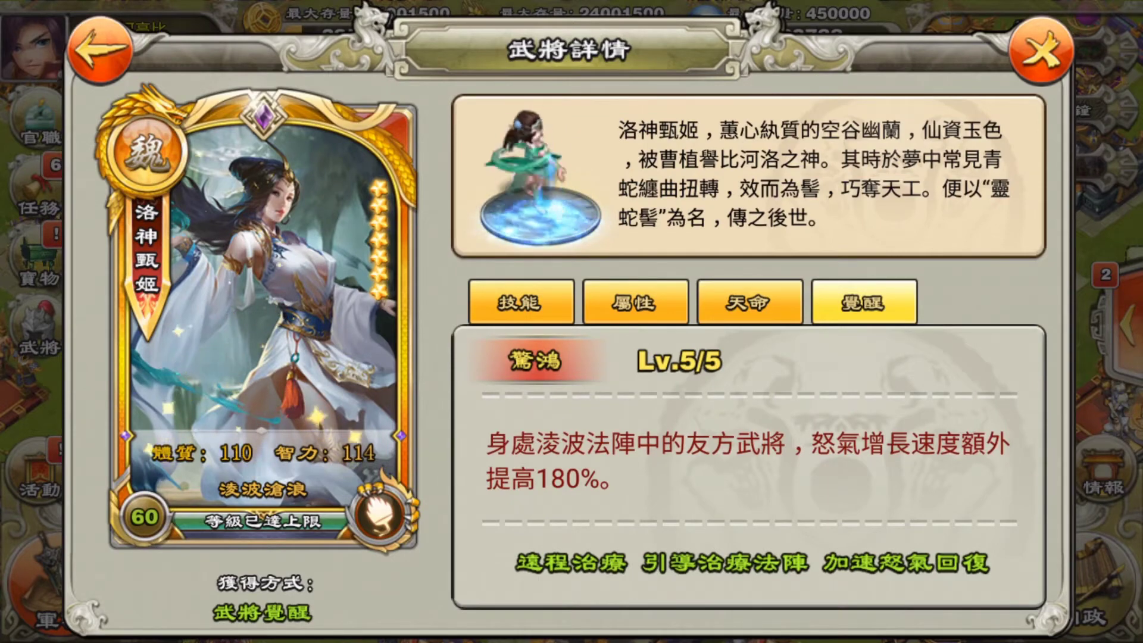
Show the skill details of the hero 洛神甄姬
click(521, 303)
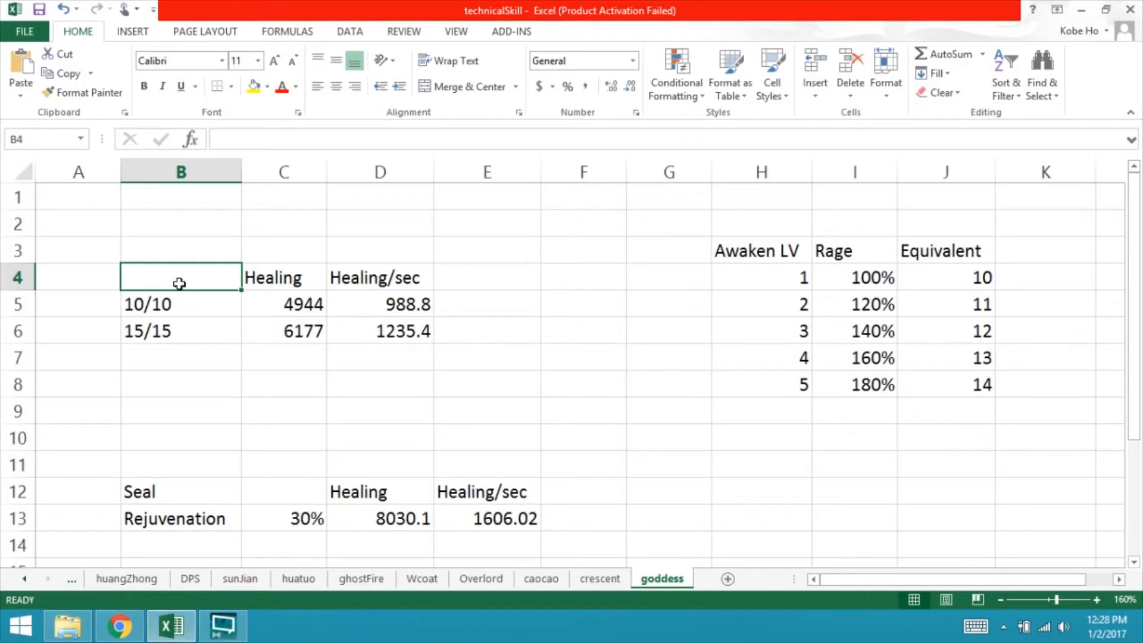
On the goddess sheet, examine the Healing and Healing/sec values of the 10/10 and 15/15 rows in B5:D6
click(158, 309)
click(170, 330)
click(295, 310)
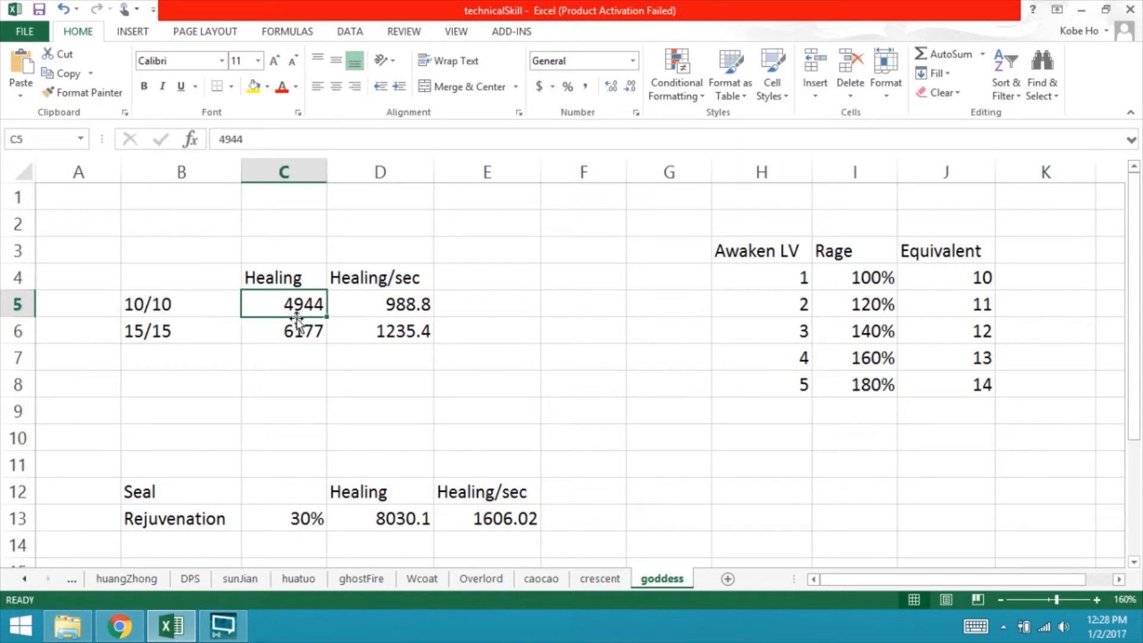
click(319, 335)
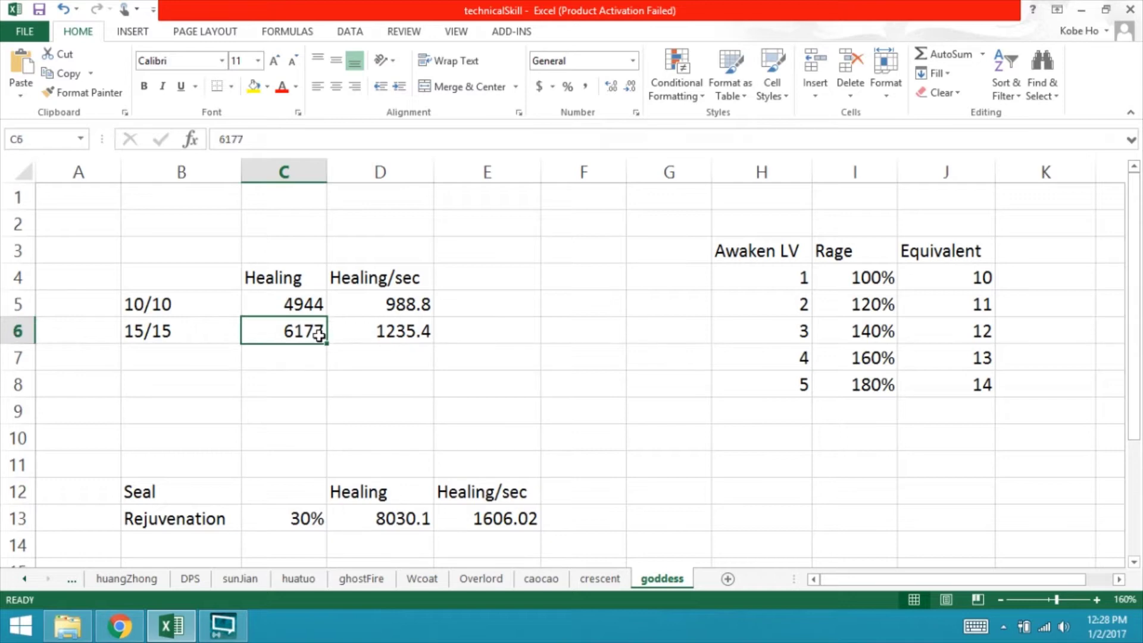
drag(314, 305, 321, 333)
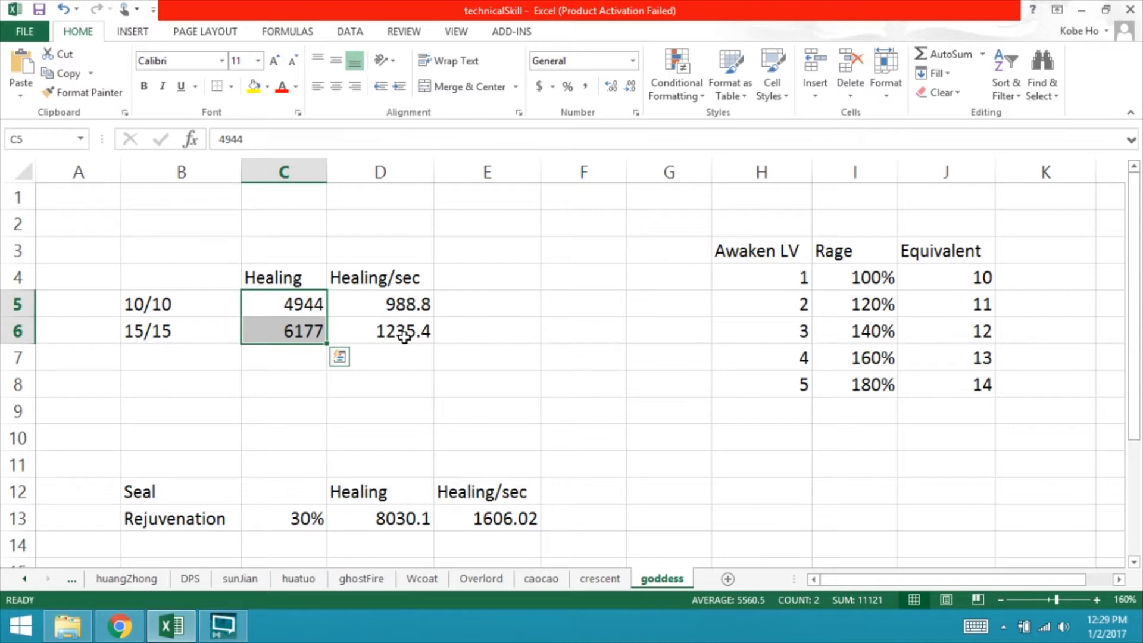
drag(395, 298, 413, 332)
click(412, 338)
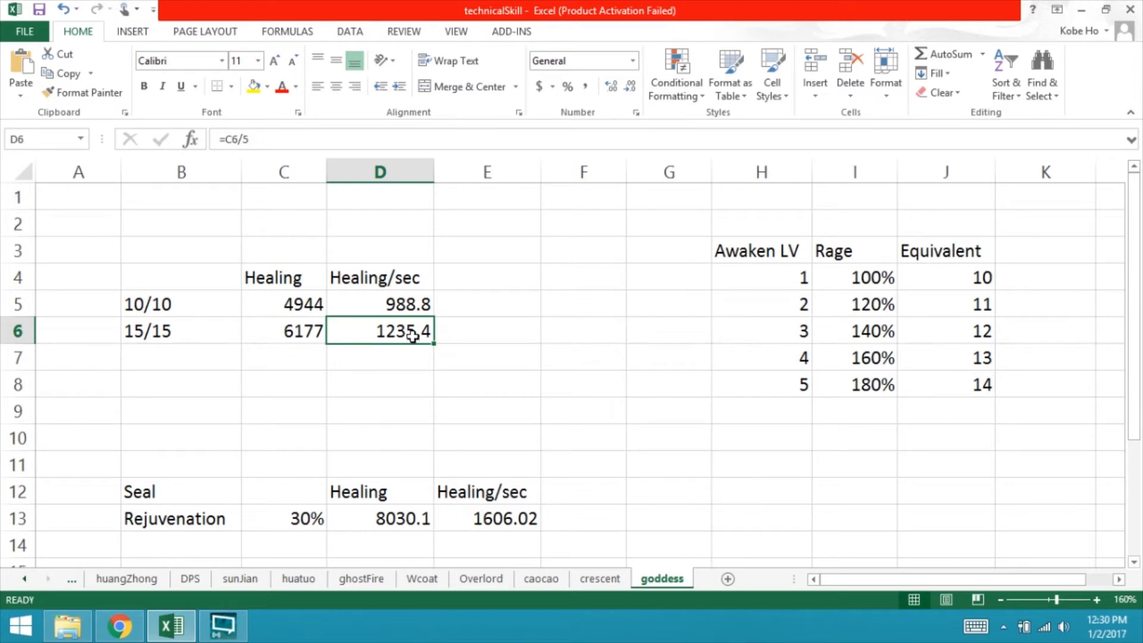
mouse_move(279, 330)
mouse_down()
mouse_move(378, 332)
mouse_move(292, 331)
mouse_up()
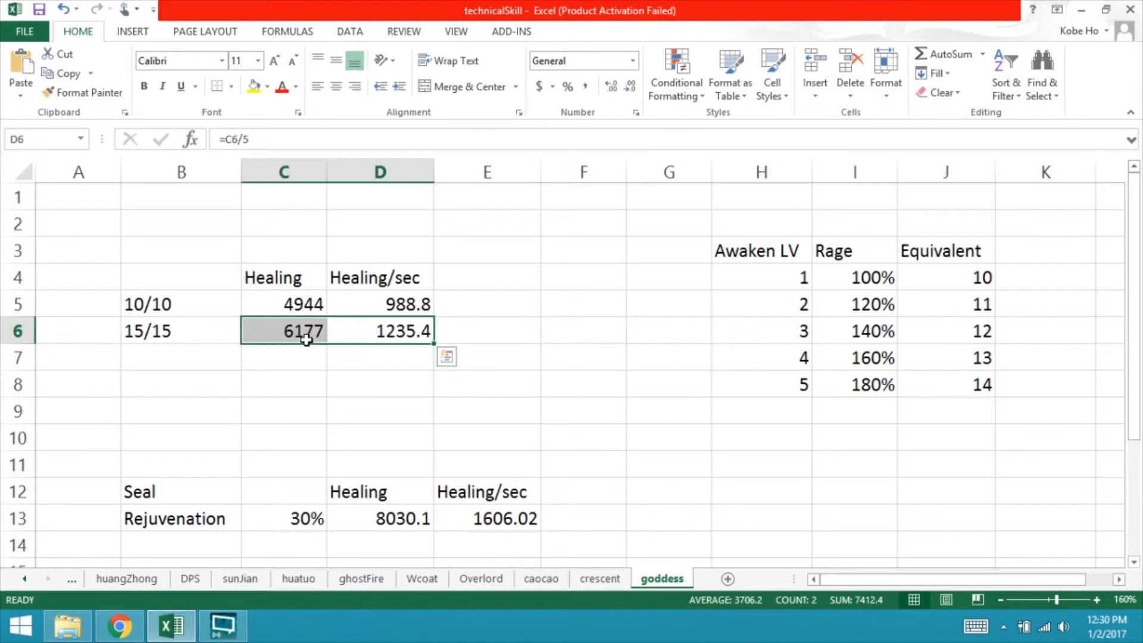
click(307, 332)
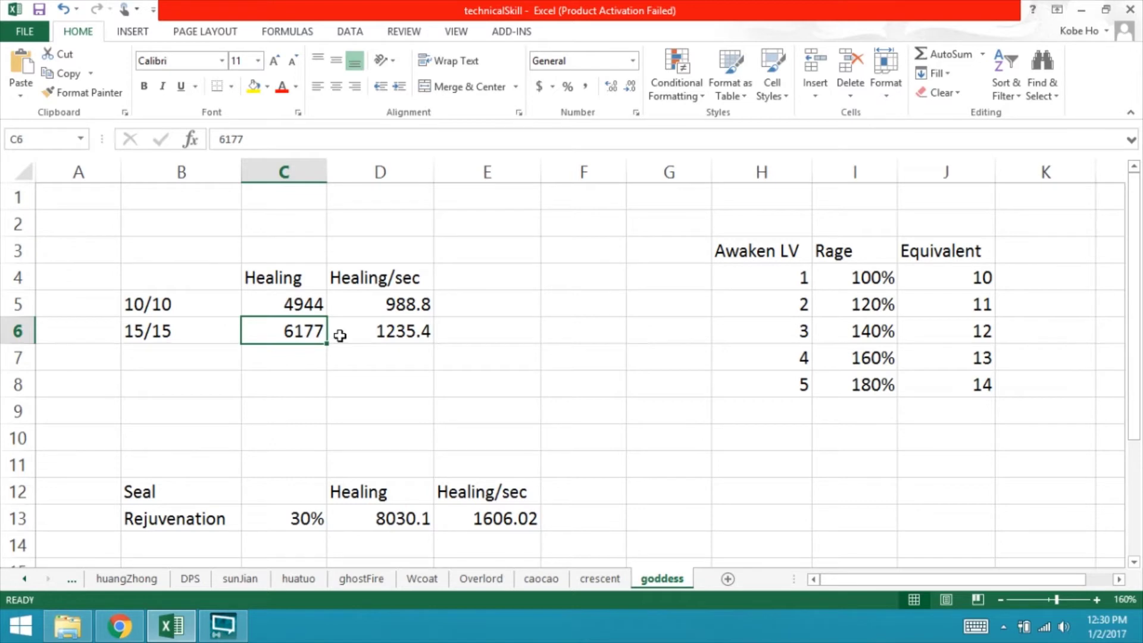
click(380, 334)
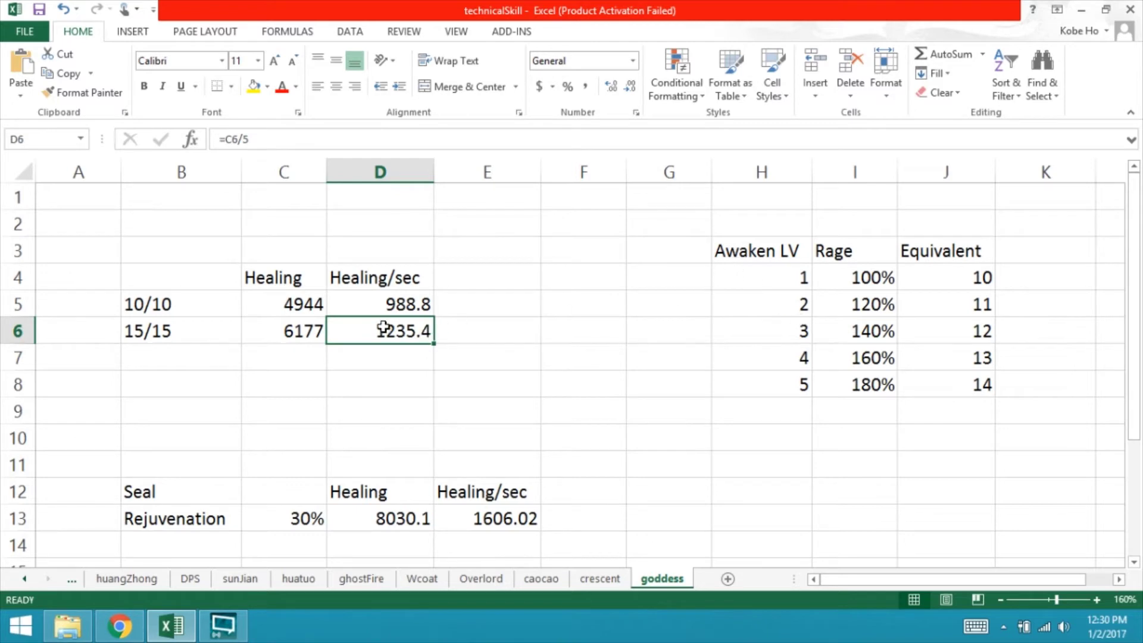
Go through the Rage and Equivalent values row by row for Awaken LV 1 to 5
click(776, 275)
drag(776, 276, 854, 275)
click(868, 277)
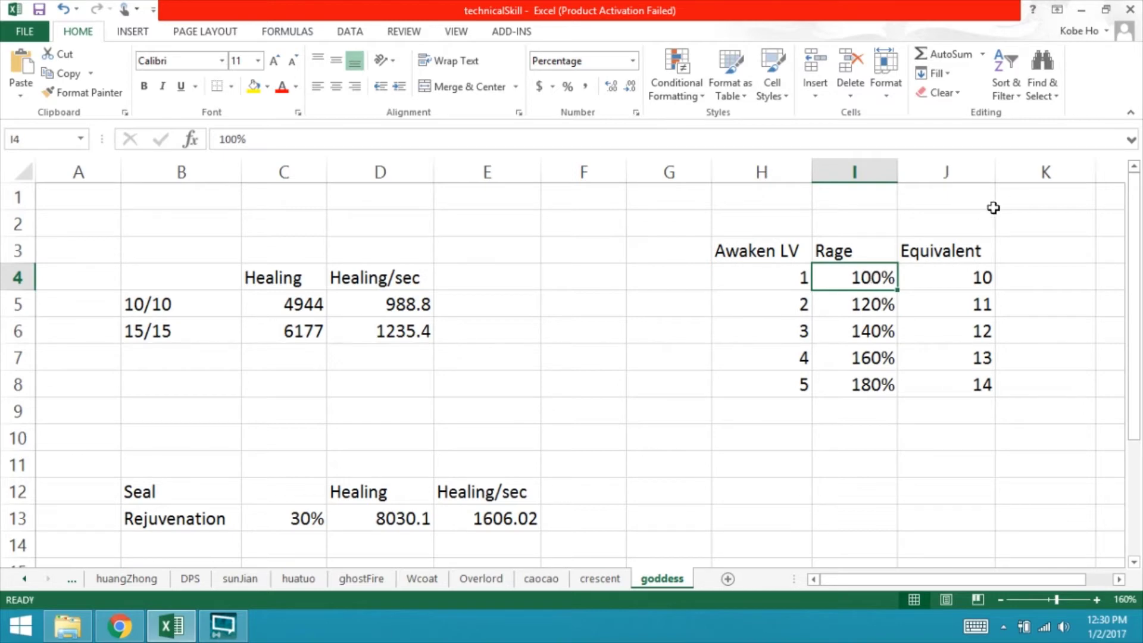
click(932, 276)
click(827, 303)
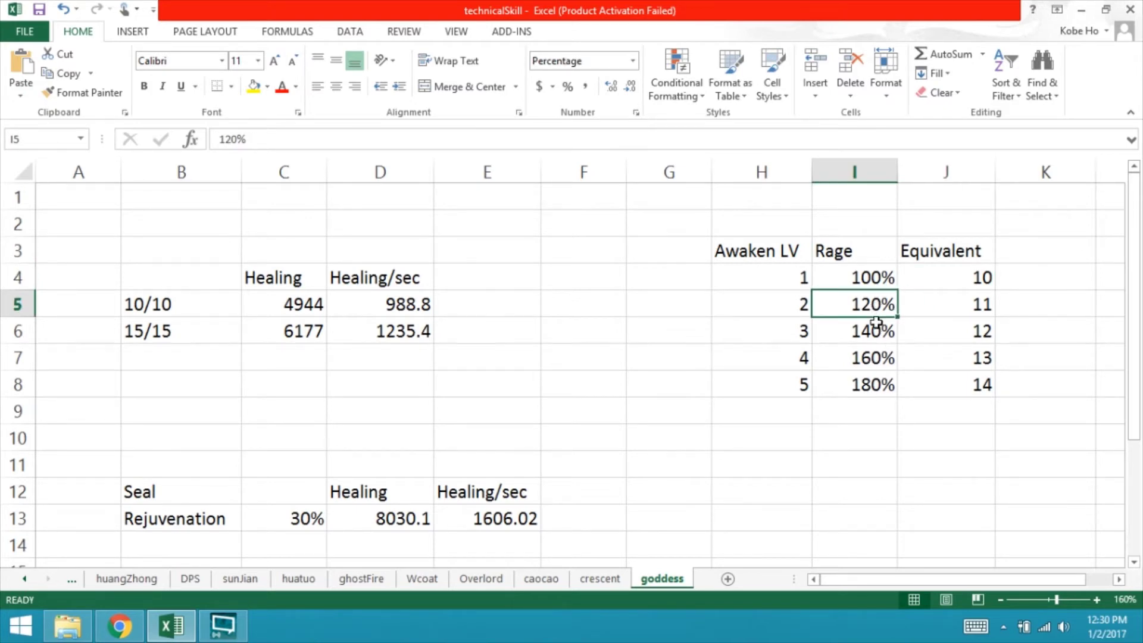
click(956, 303)
click(875, 331)
click(868, 359)
click(887, 384)
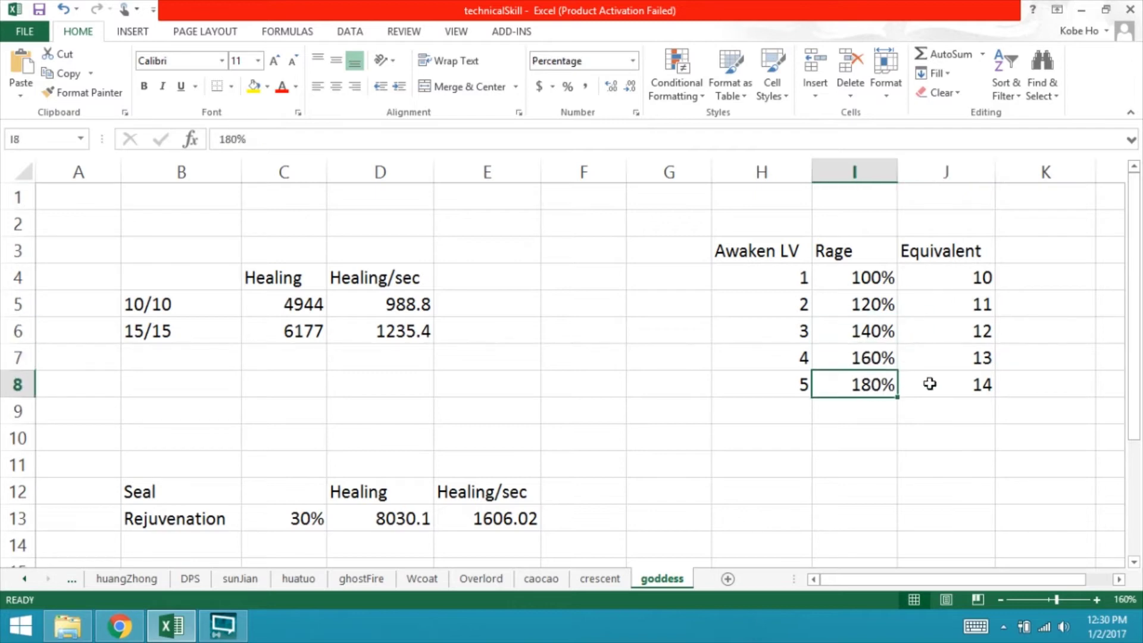
drag(799, 384, 895, 389)
click(956, 385)
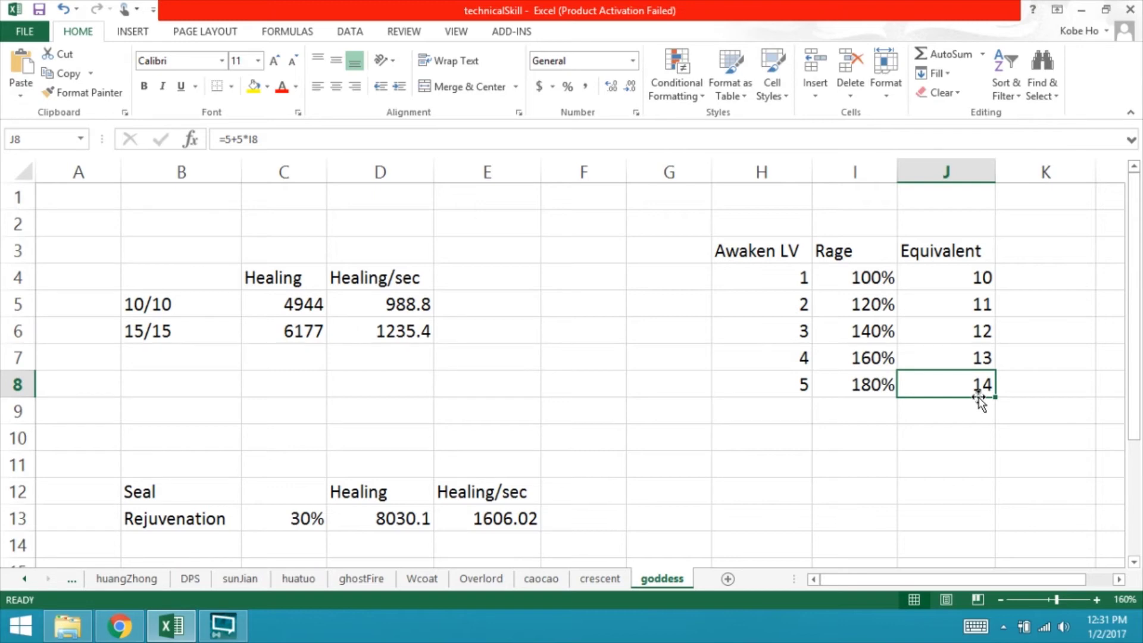
Highlight the Awaken LV 1 row, the whole Awaken table H3:J8, and its Equivalent values in J4:J8
drag(798, 277, 949, 268)
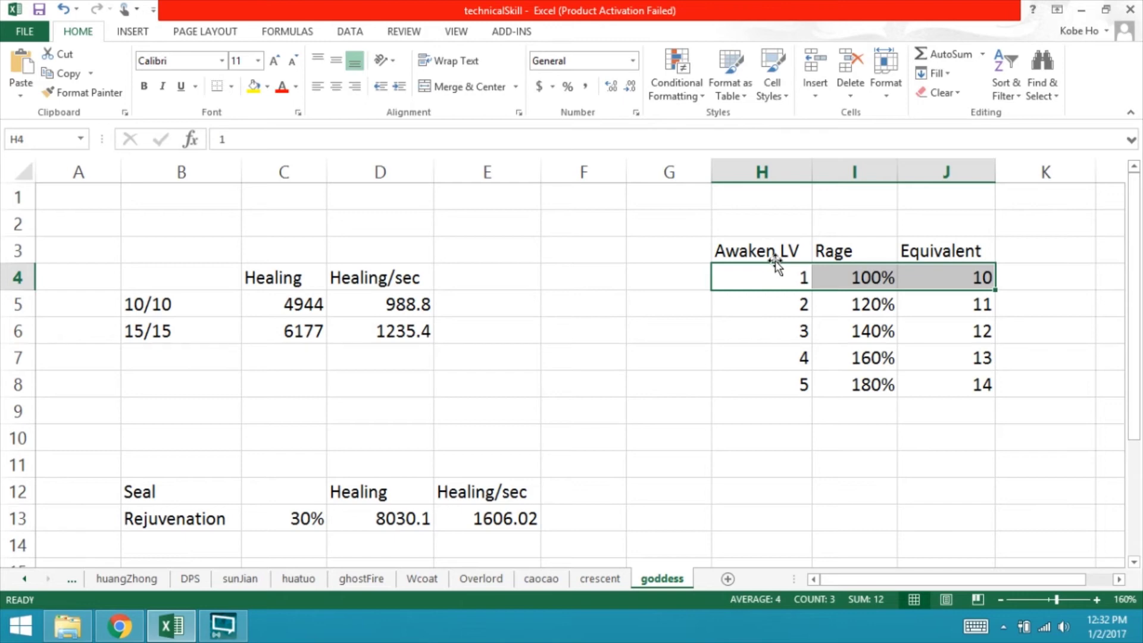
drag(776, 268, 962, 381)
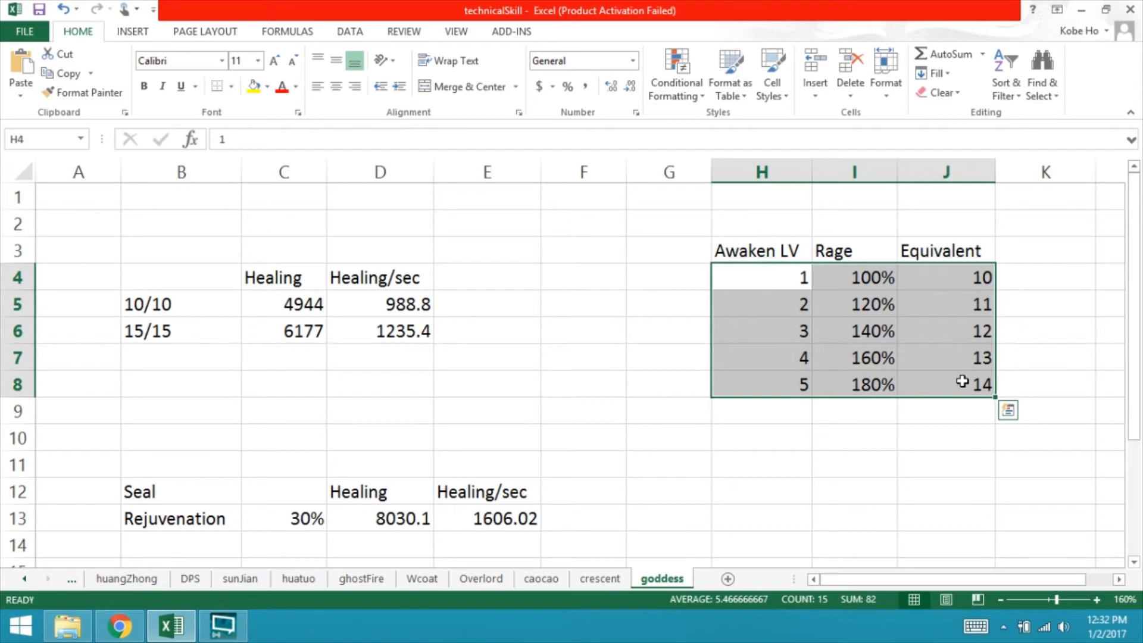
drag(780, 250, 966, 387)
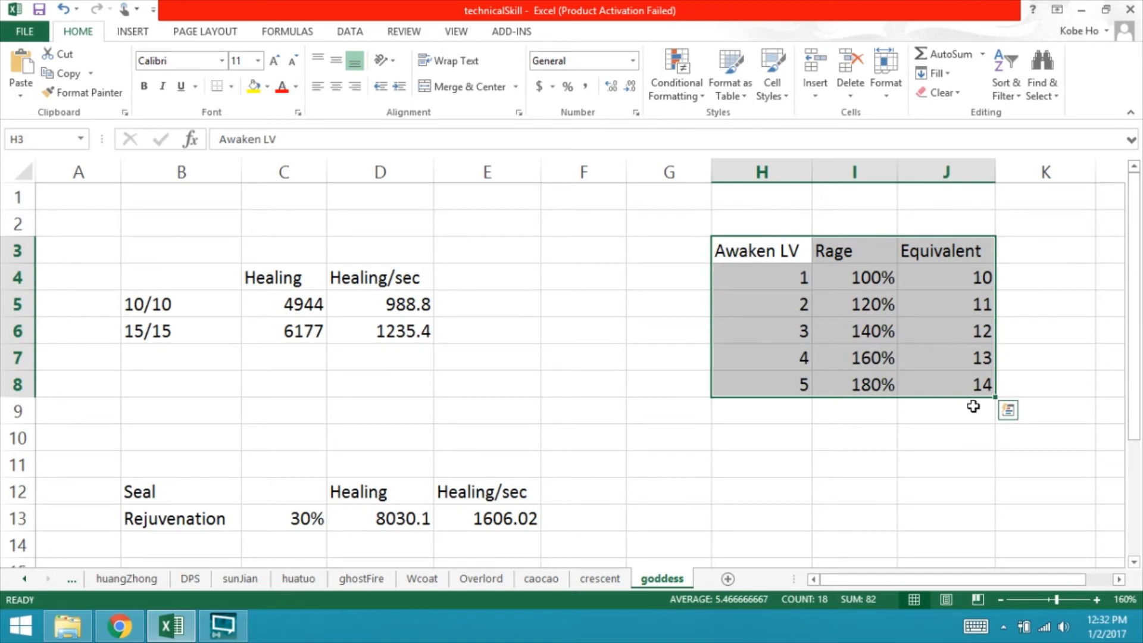
drag(778, 249, 931, 377)
drag(964, 283, 972, 382)
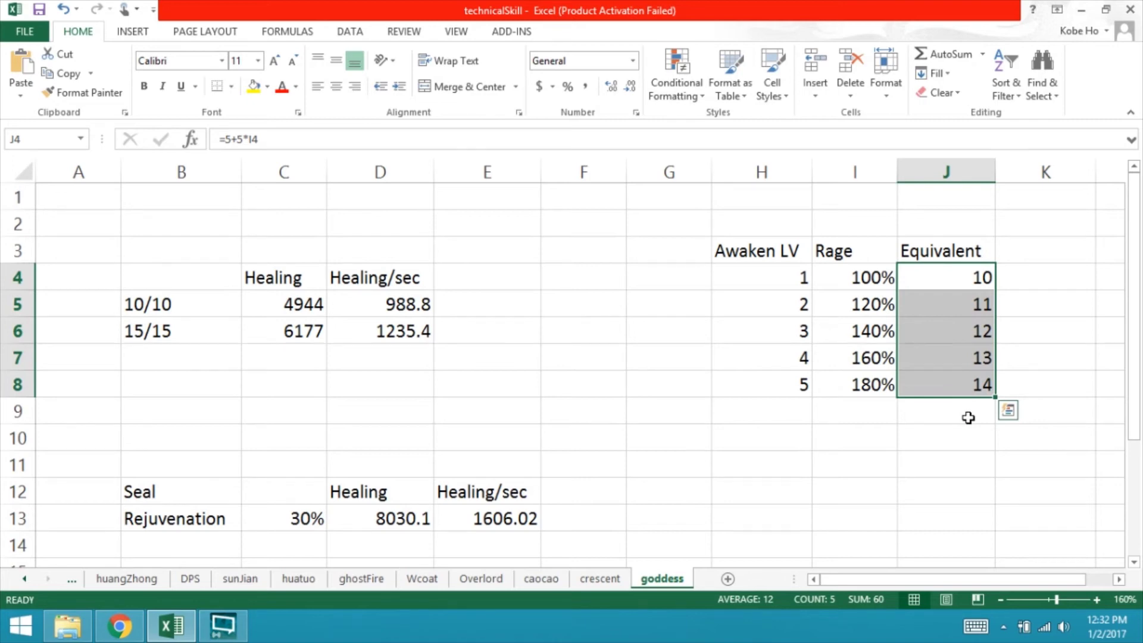
Compare the healing table B4:D6 with the Awaken LV rows, finishing on the Awaken LV 5 row
drag(184, 278, 363, 331)
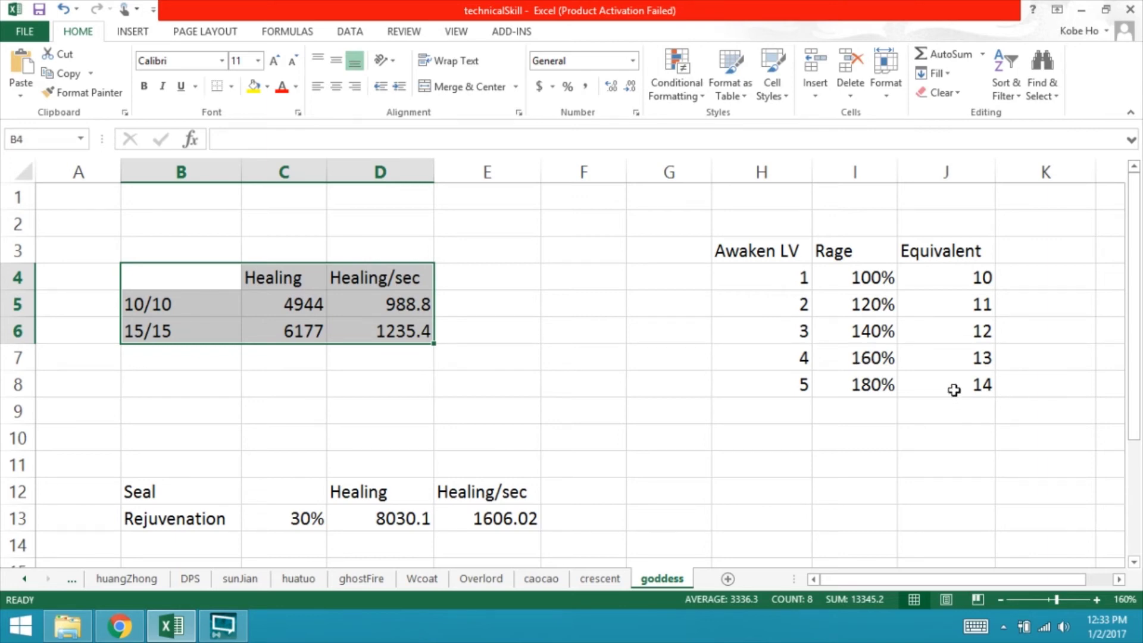
drag(748, 391, 965, 275)
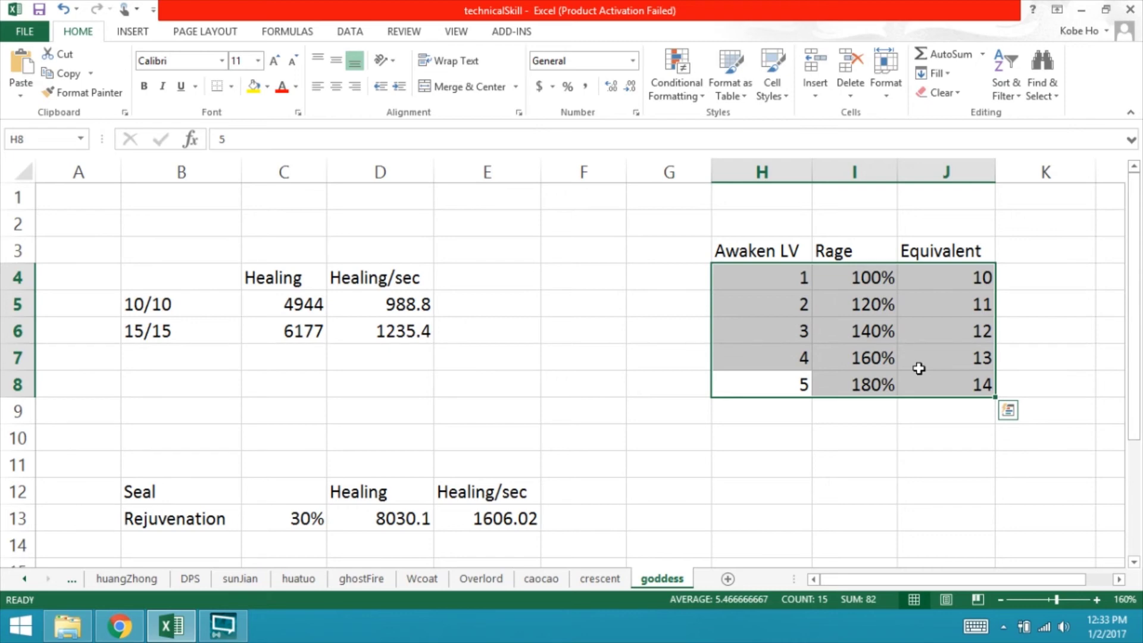
drag(878, 384, 980, 393)
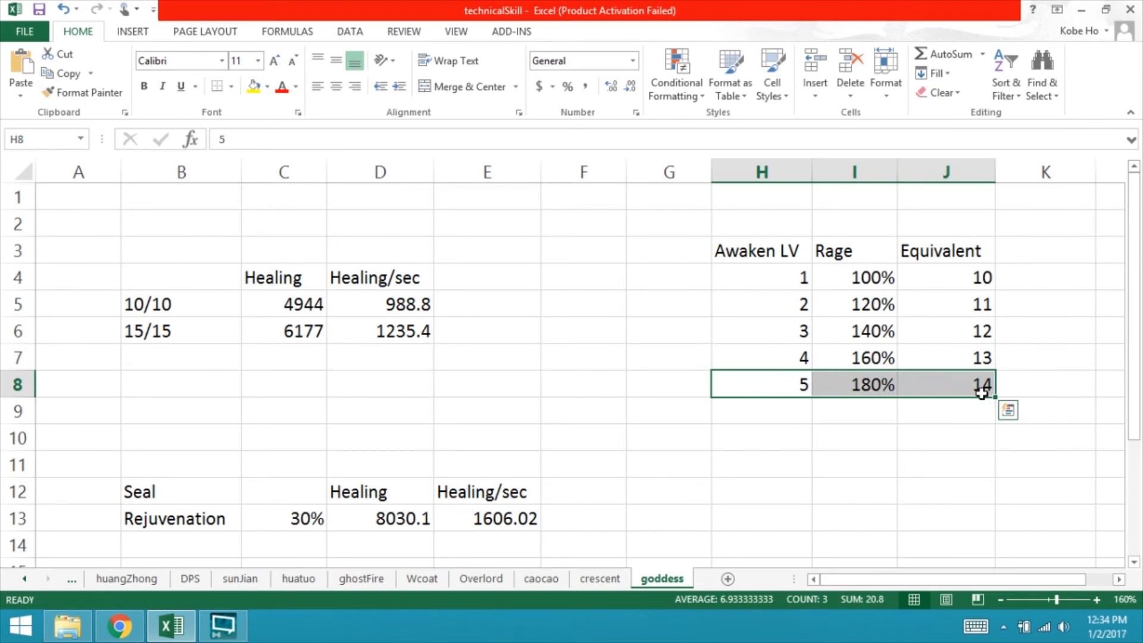
Review the Equivalent values of Awaken LV 1 and 2, and the full rows of levels 3 and 4
drag(938, 277, 946, 302)
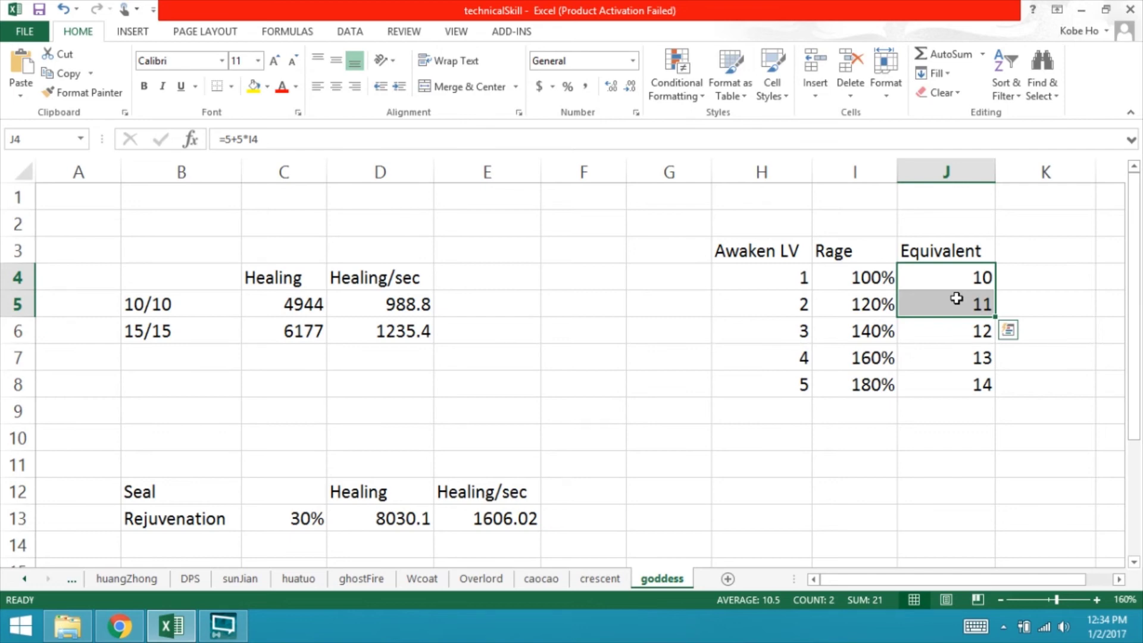
drag(806, 332, 911, 332)
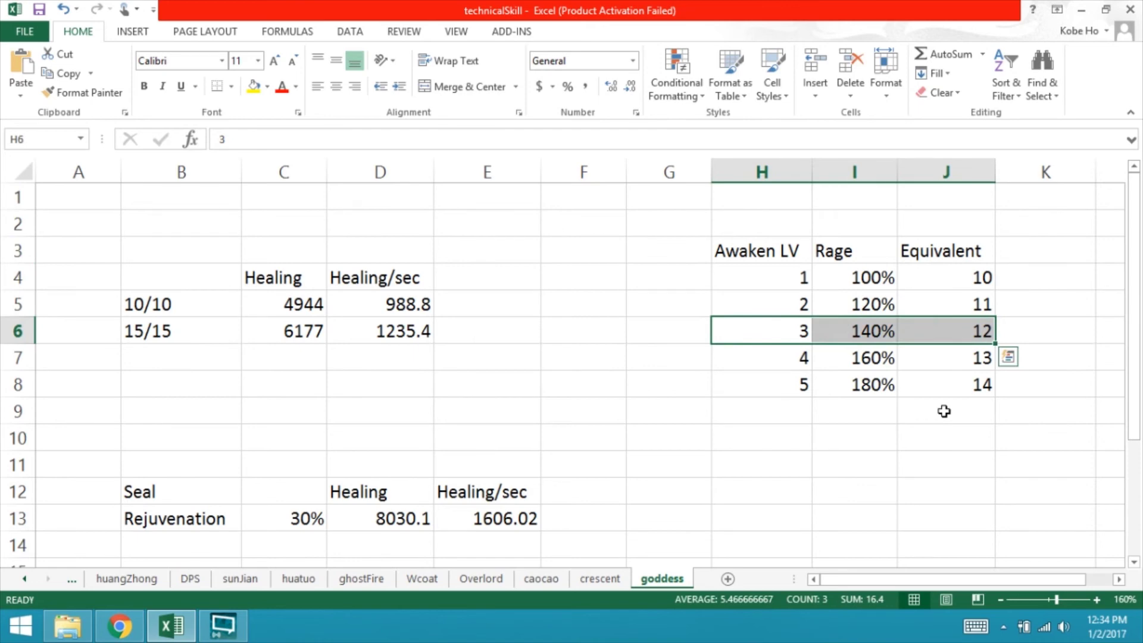
drag(747, 356, 955, 362)
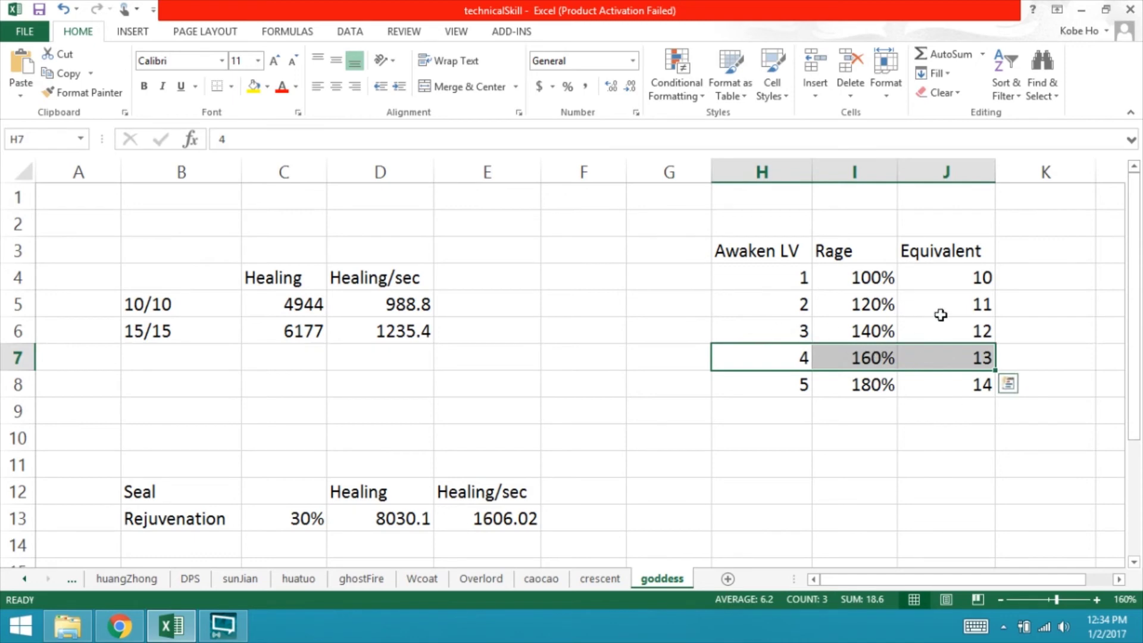
click(972, 303)
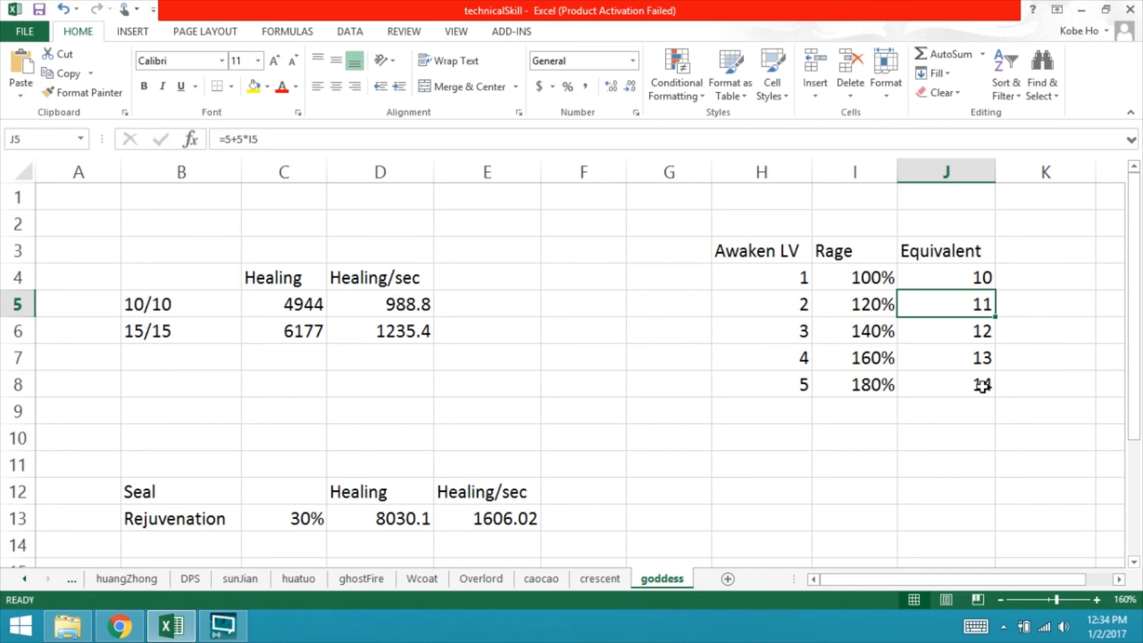
Alternately highlight the Awaken table H3:J8 and the healing table B4:D6 to compare rage gain with healing
drag(773, 254, 941, 389)
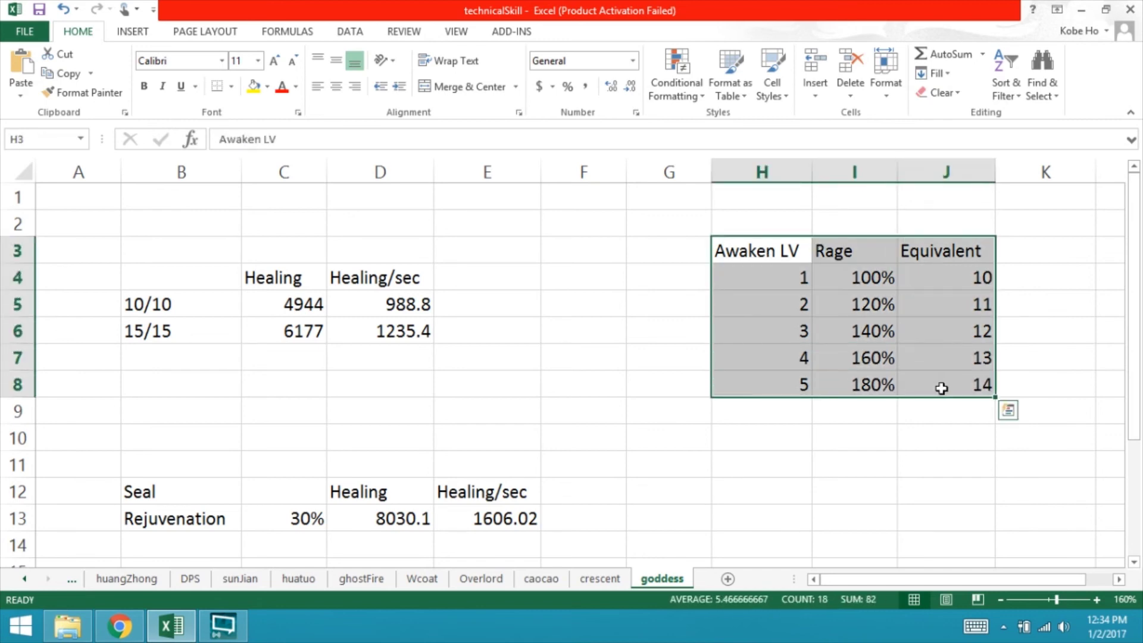
drag(146, 286, 421, 332)
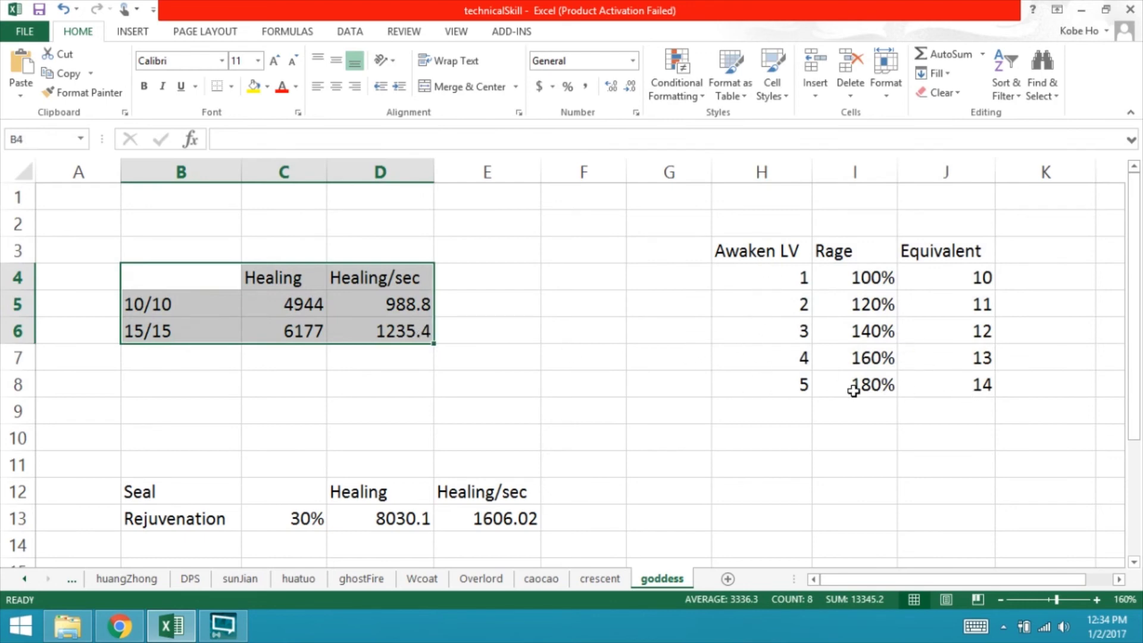
click(873, 385)
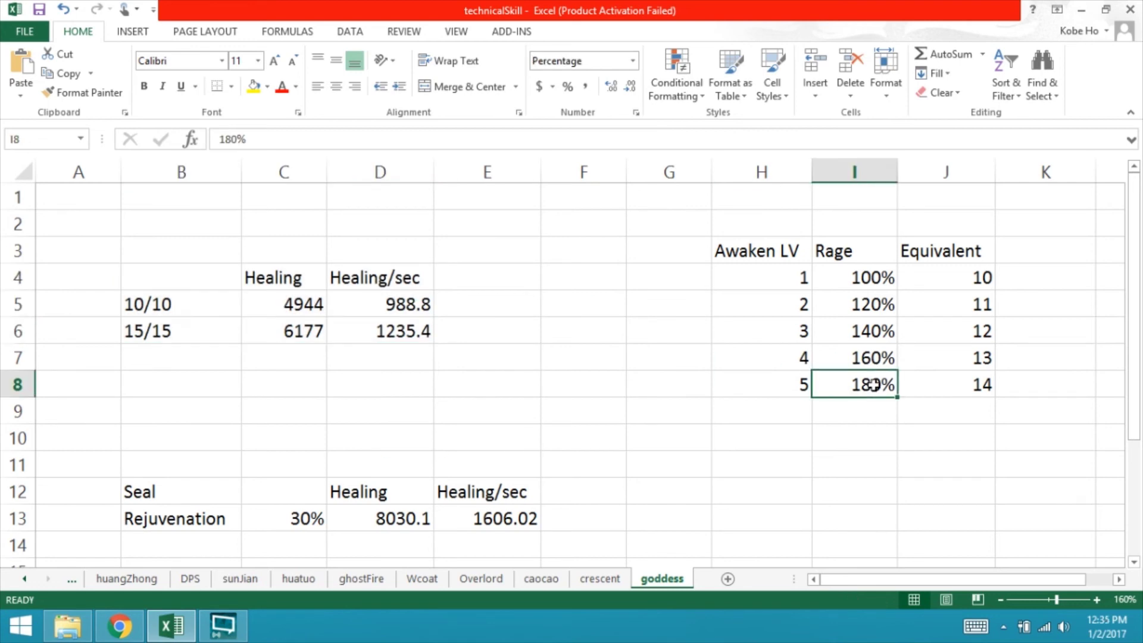
drag(786, 253, 976, 387)
drag(150, 282, 427, 349)
drag(757, 252, 976, 387)
drag(216, 287, 390, 326)
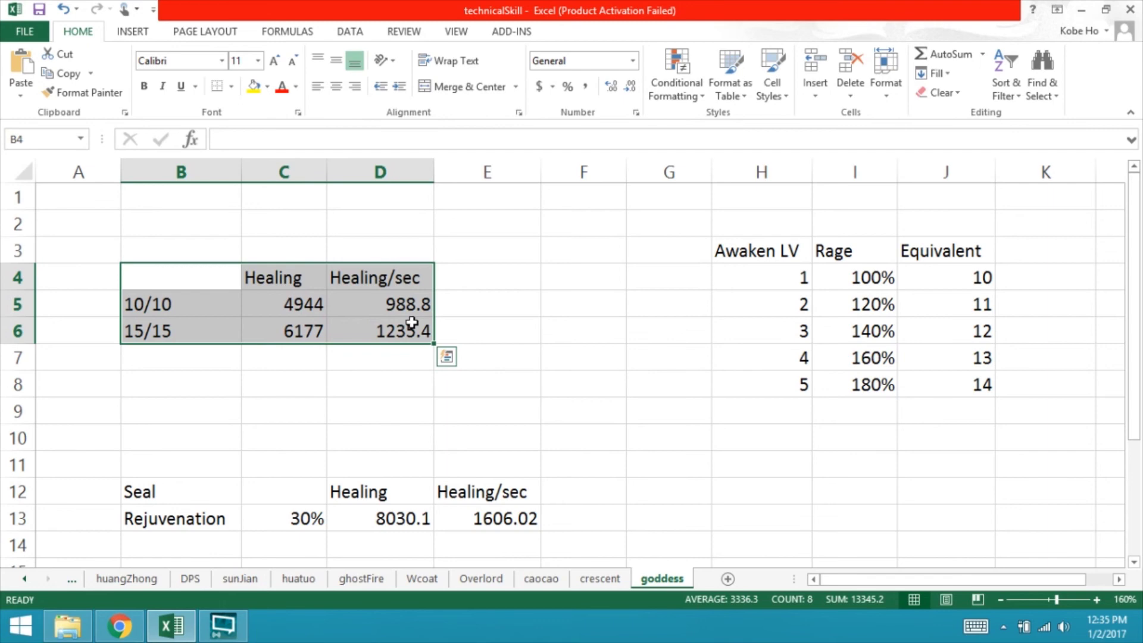
key(Escape)
drag(173, 416, 556, 454)
click(271, 434)
click(182, 431)
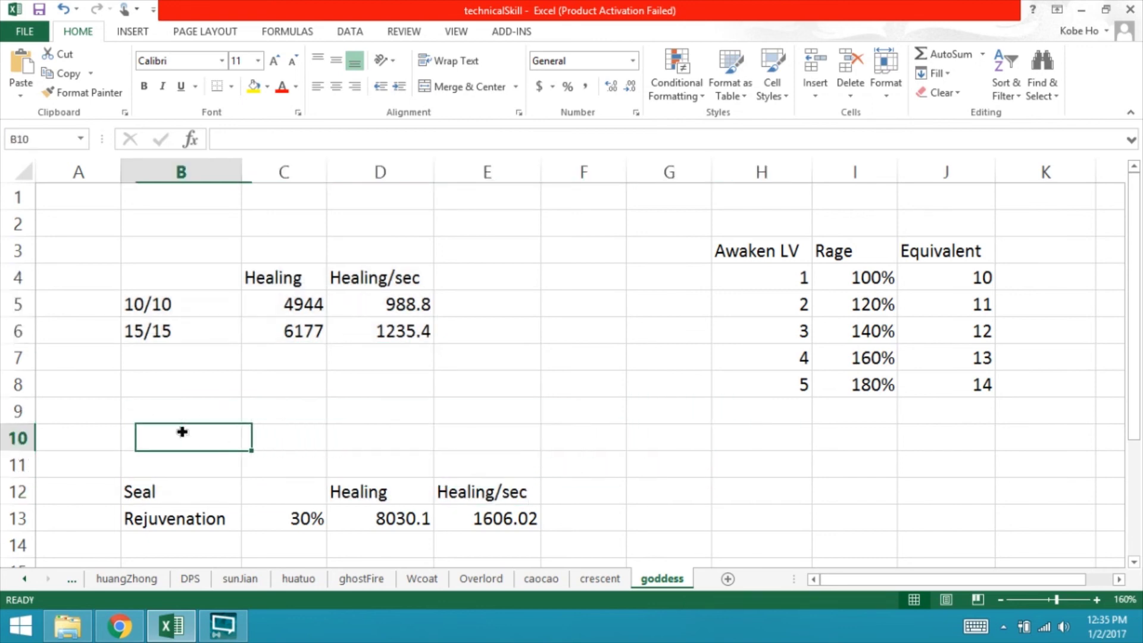
drag(182, 432, 497, 451)
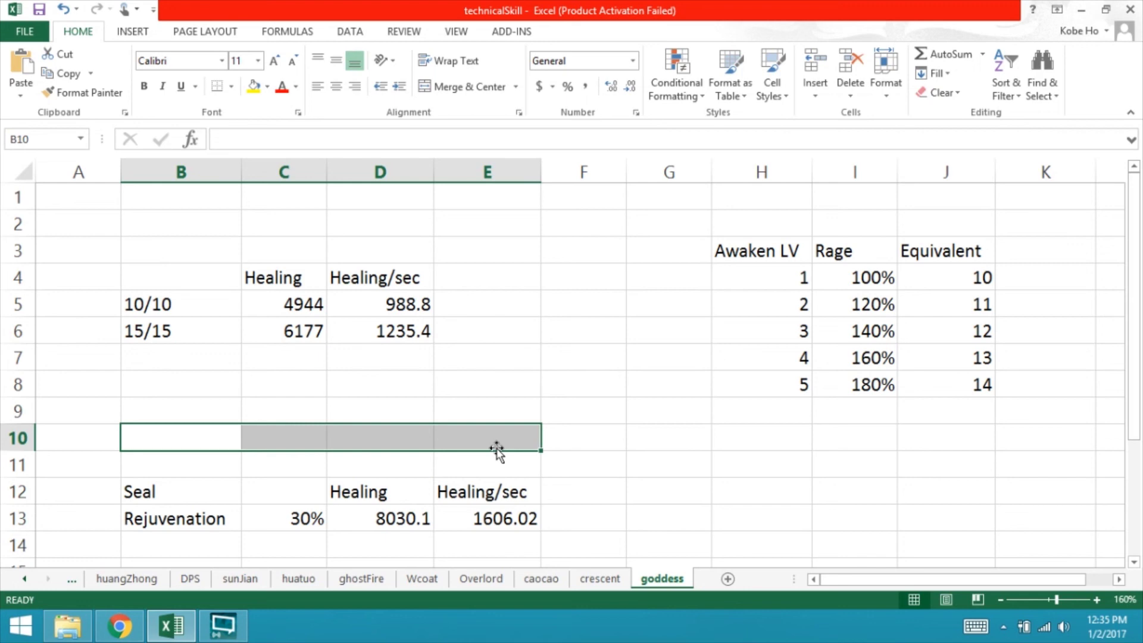
Highlight the Awaken table, and inspect the Rejuvenation seal's Healing and Healing/sec formulas in D13 and E13
drag(751, 249, 953, 384)
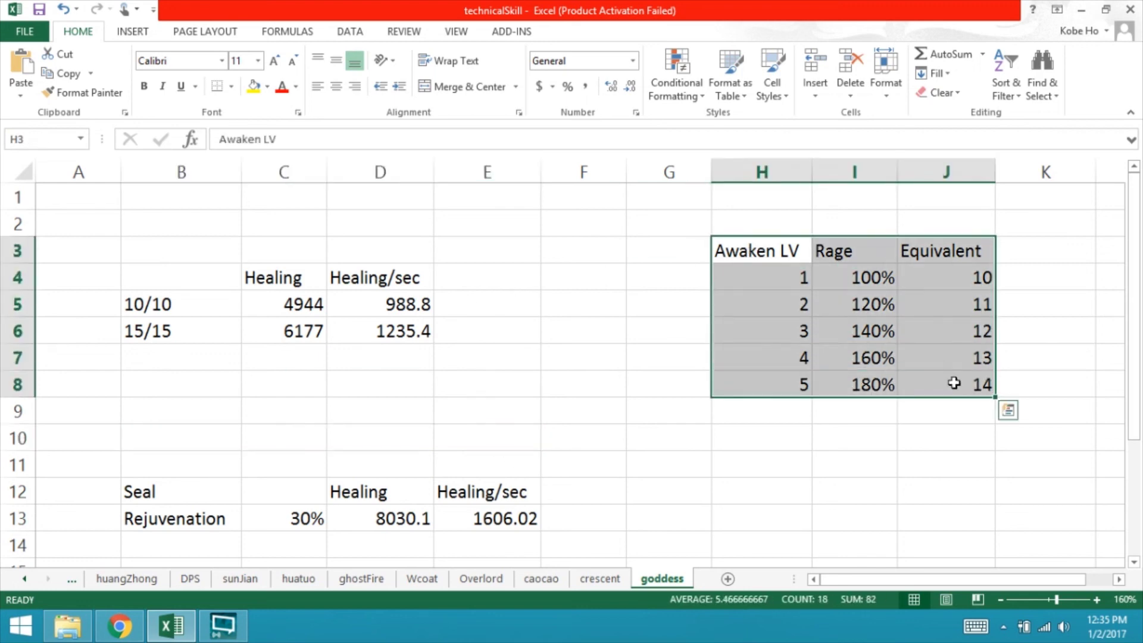
drag(209, 497, 510, 522)
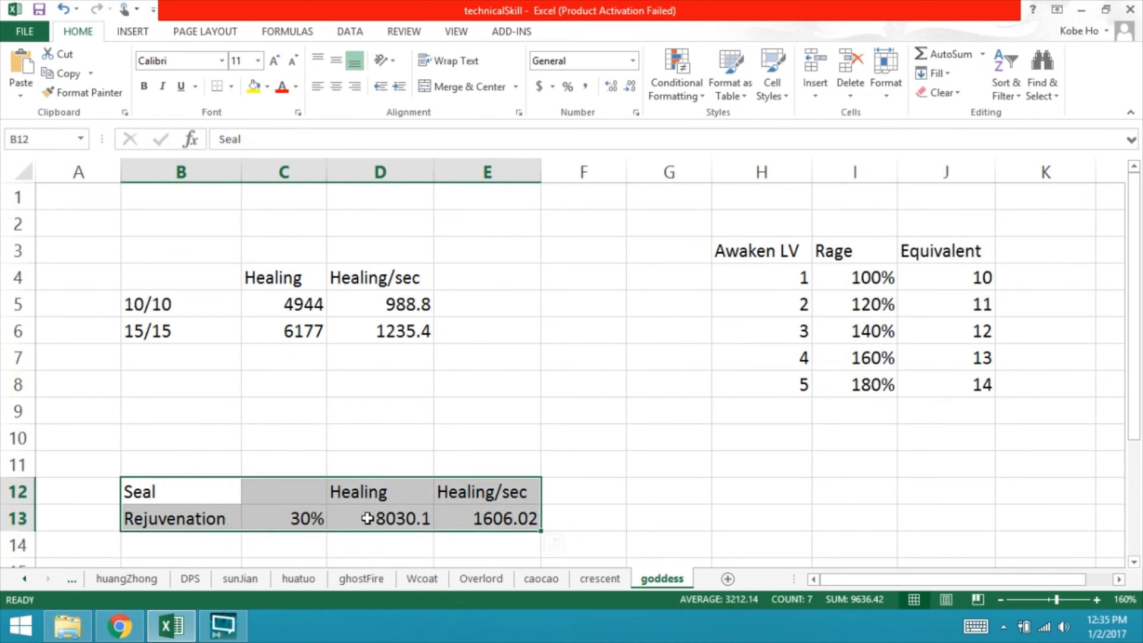
click(323, 336)
click(393, 513)
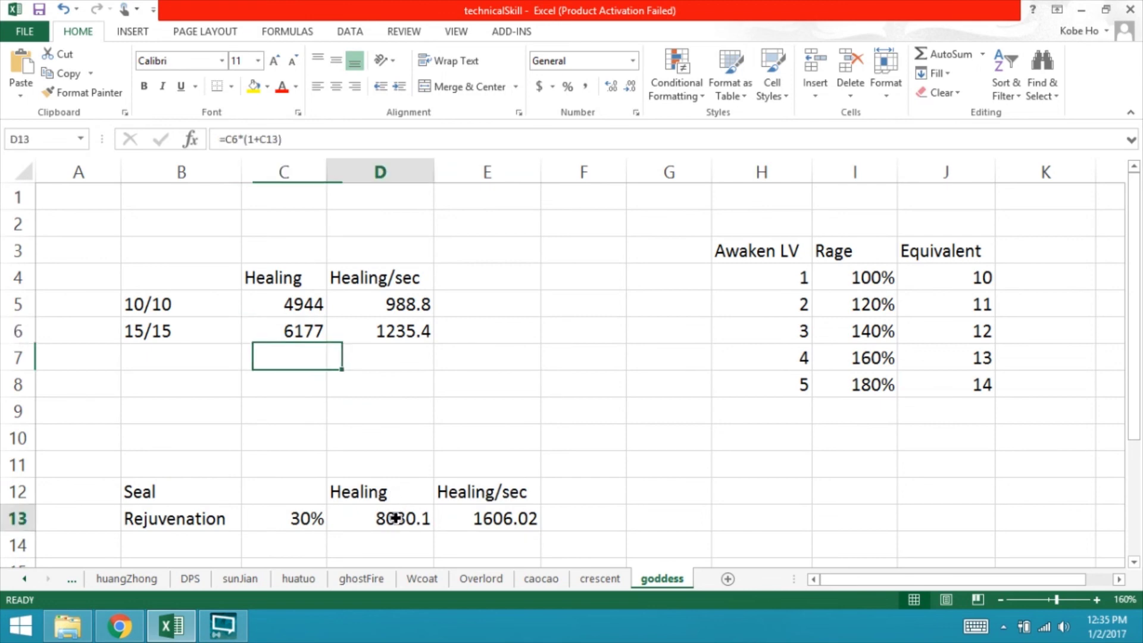
click(503, 525)
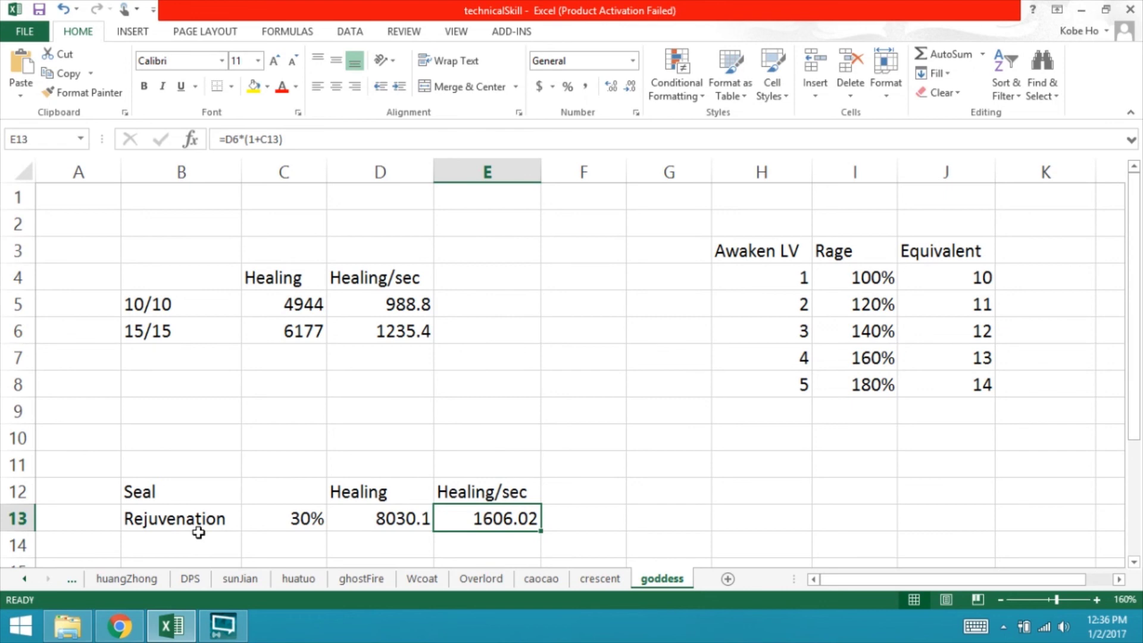
Highlight the Rejuvenation seal table B12:E13 and compare it with the Awaken table H3:J8
drag(181, 498, 479, 519)
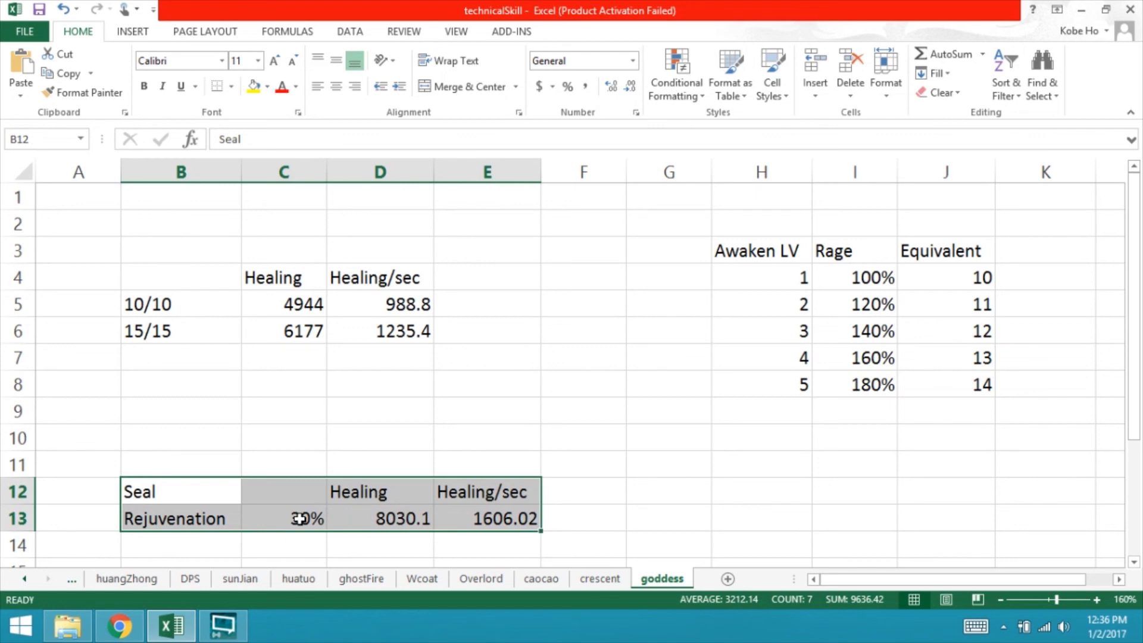
drag(179, 519, 512, 521)
drag(198, 500, 480, 519)
drag(782, 253, 972, 389)
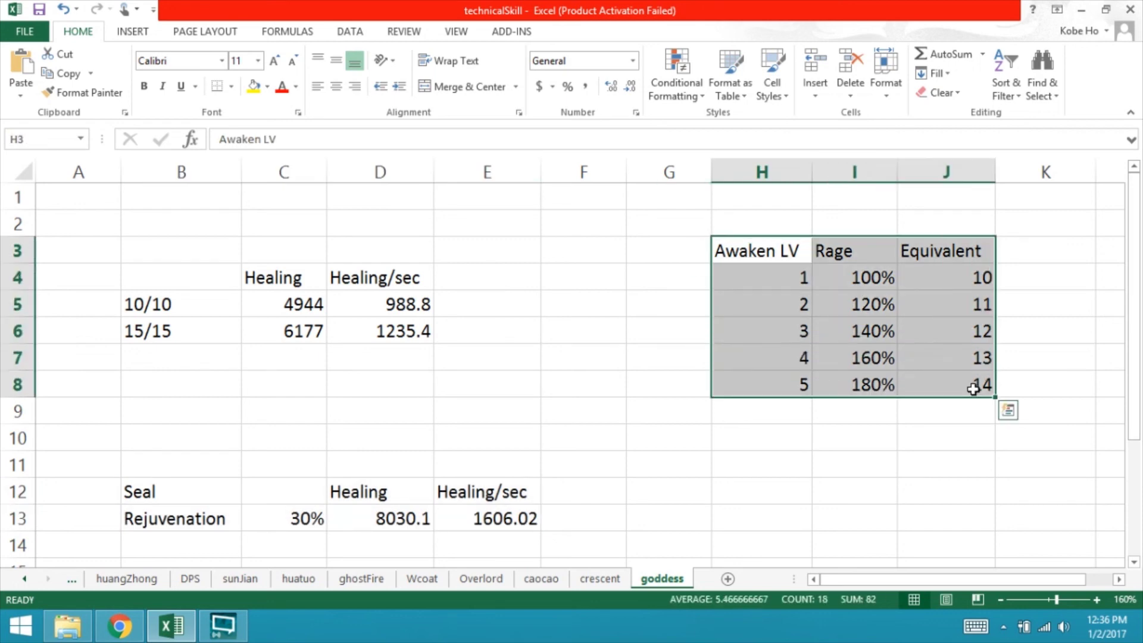